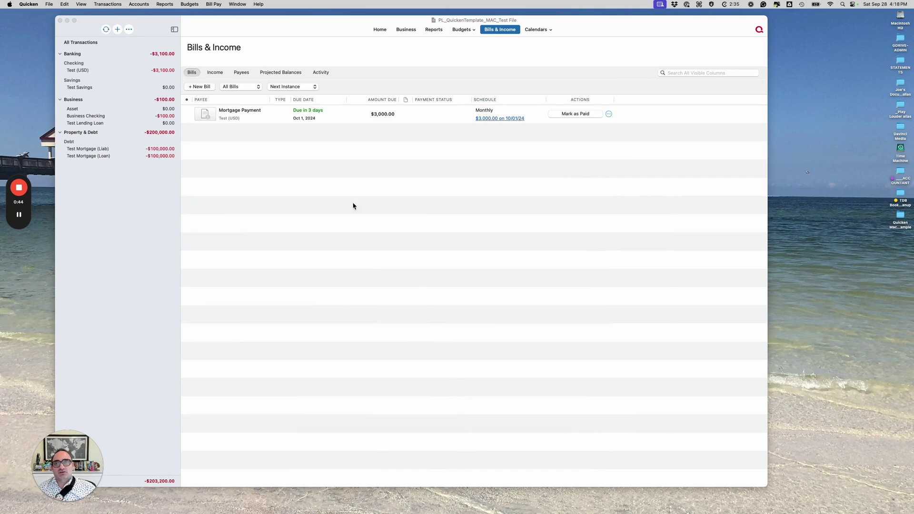
Bring up the bill payment options and dismiss them without choosing anything
click(213, 4)
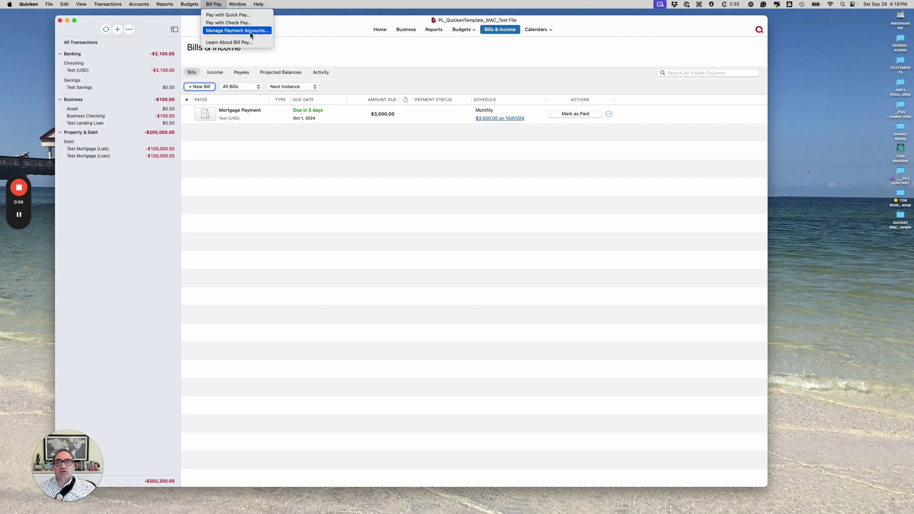
click(444, 52)
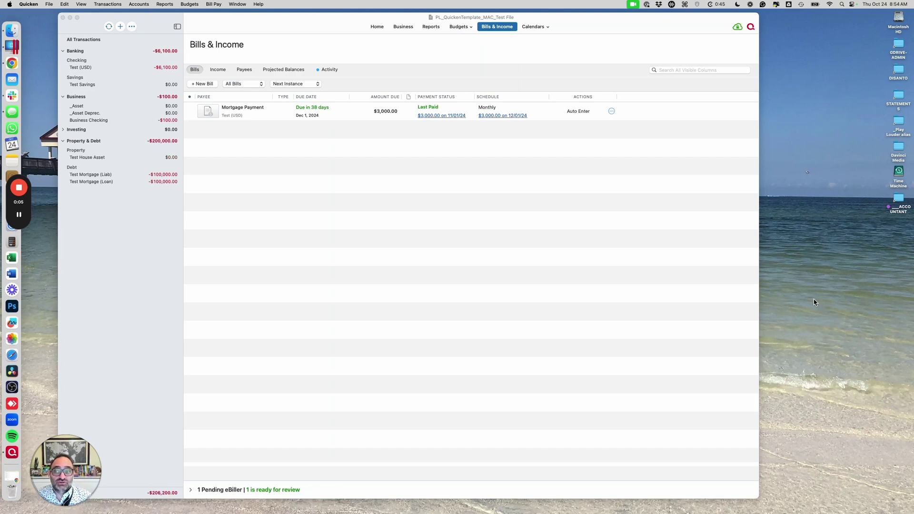
In Chrome, open the Compare plans page from Quicken's Plans & pricing menu
click(14, 65)
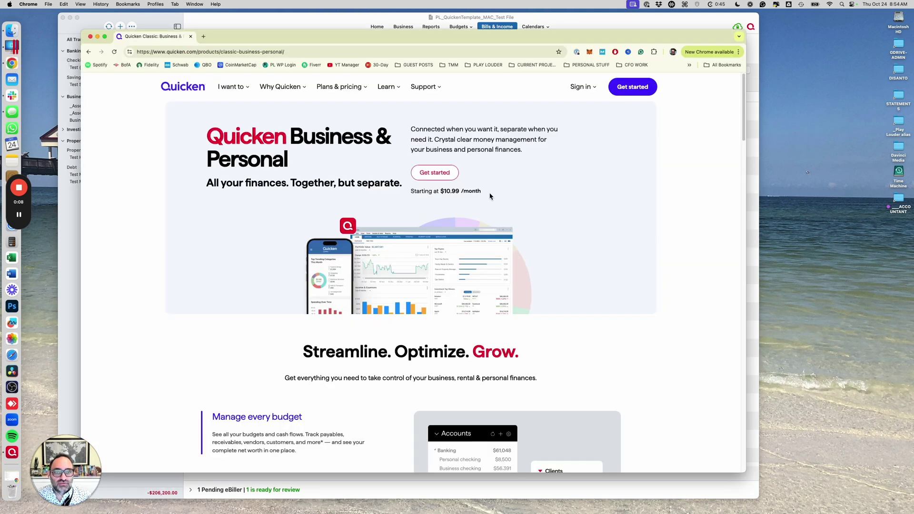
mouse_move(339, 87)
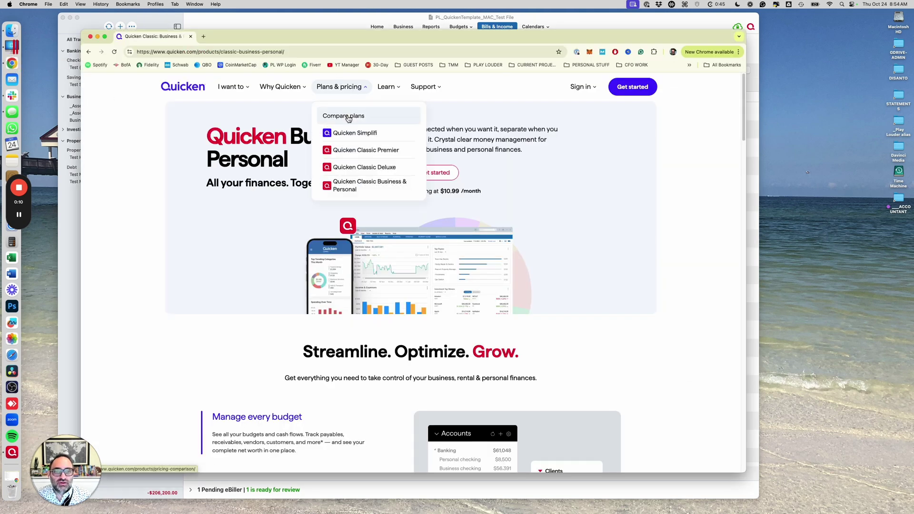
click(348, 118)
Scroll to the comparison table and expand the Track & pay bills feature rows
scroll(460, 142, down, 3)
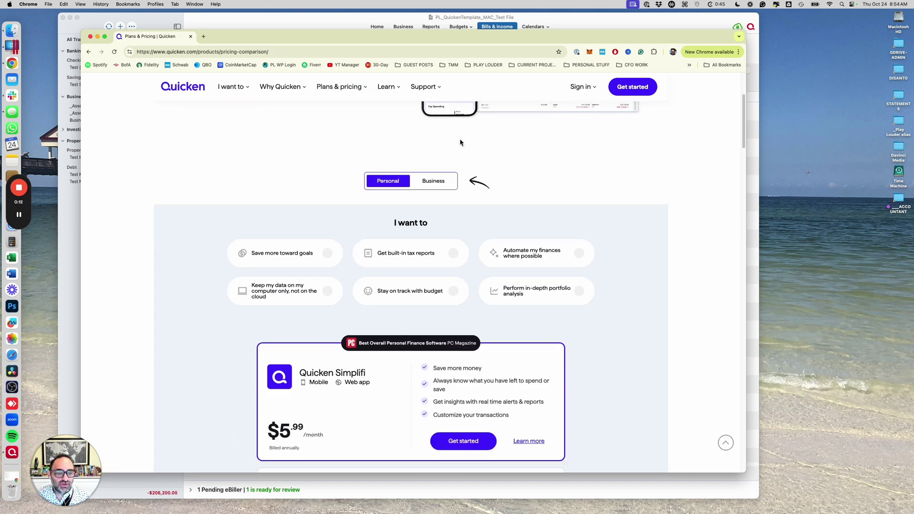
scroll(460, 142, down, 15)
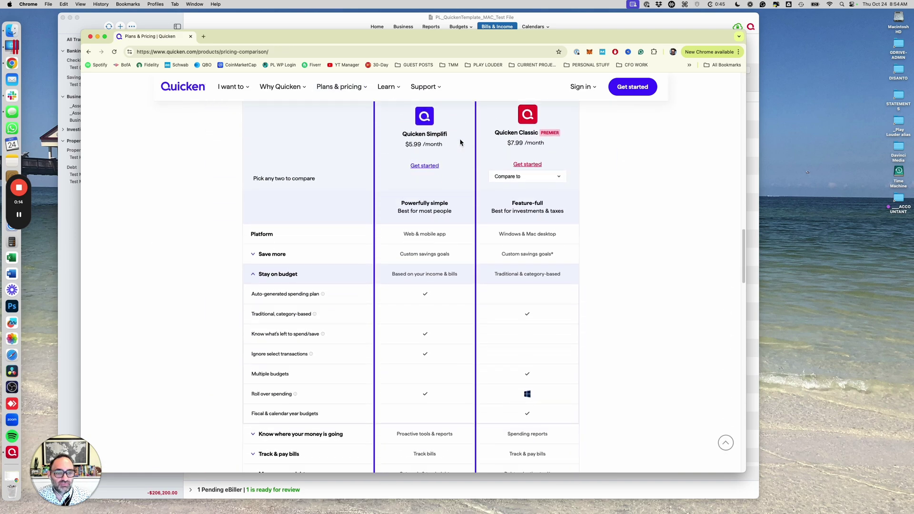
scroll(460, 142, down, 2)
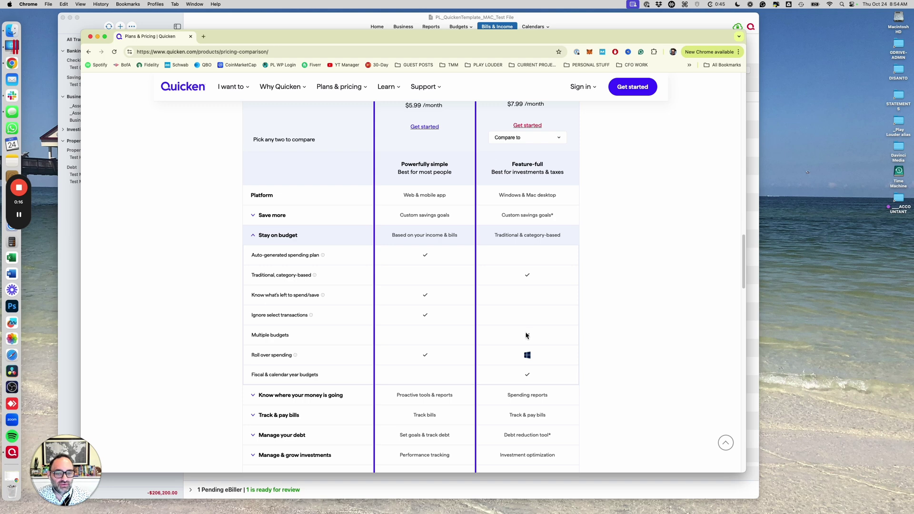
scroll(526, 257, up, 3)
scroll(476, 245, down, 1)
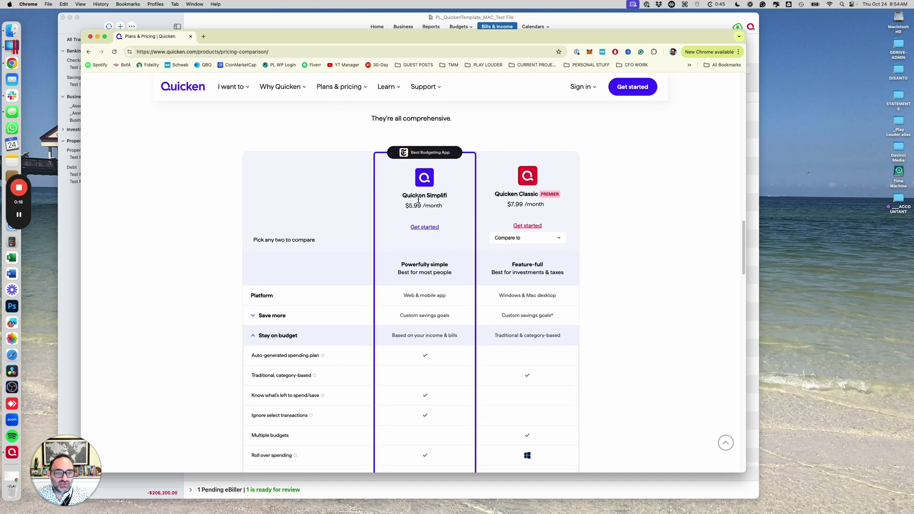
scroll(446, 249, down, 5)
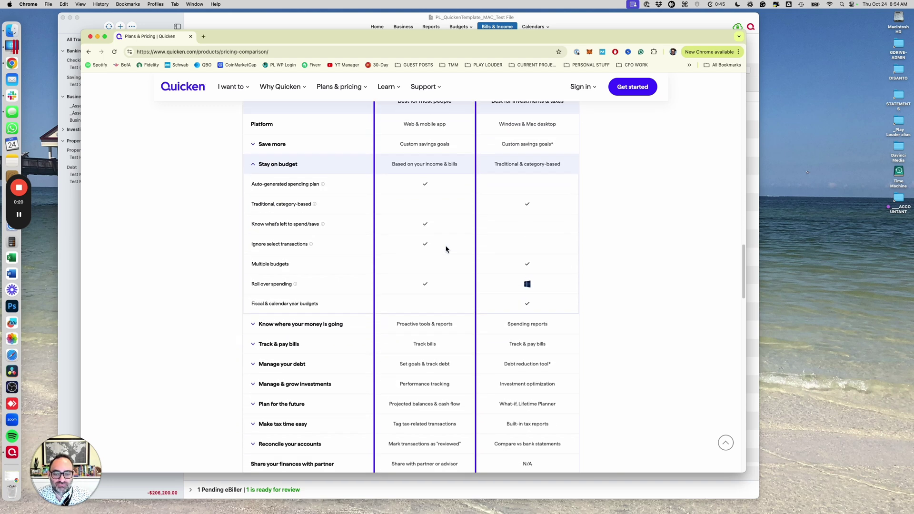
scroll(446, 249, down, 2)
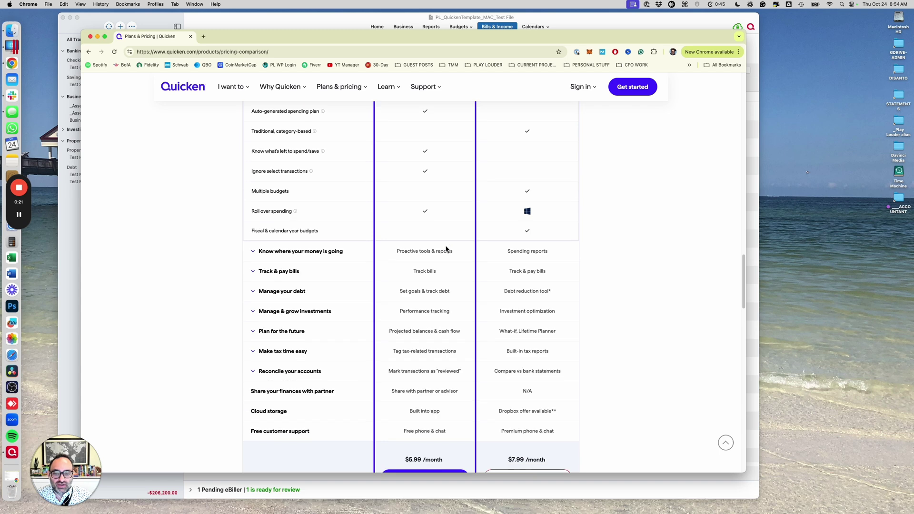
click(258, 273)
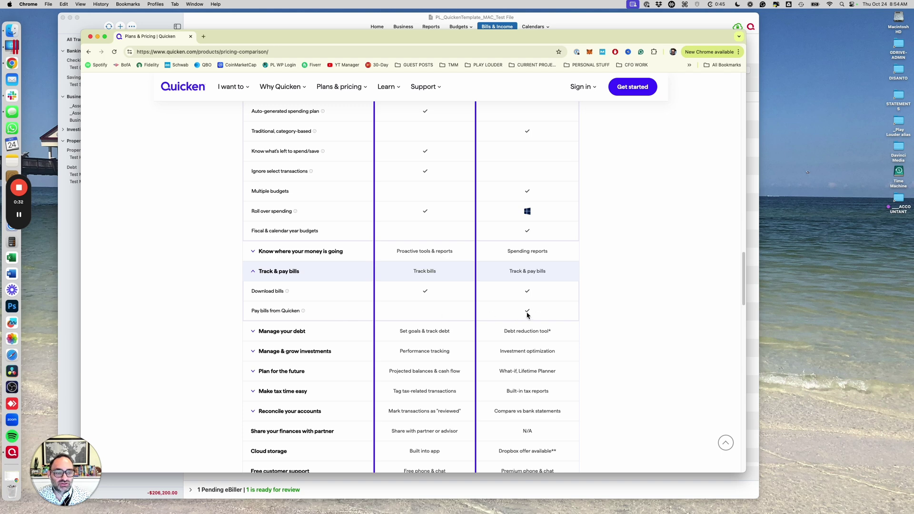
scroll(527, 315, up, 5)
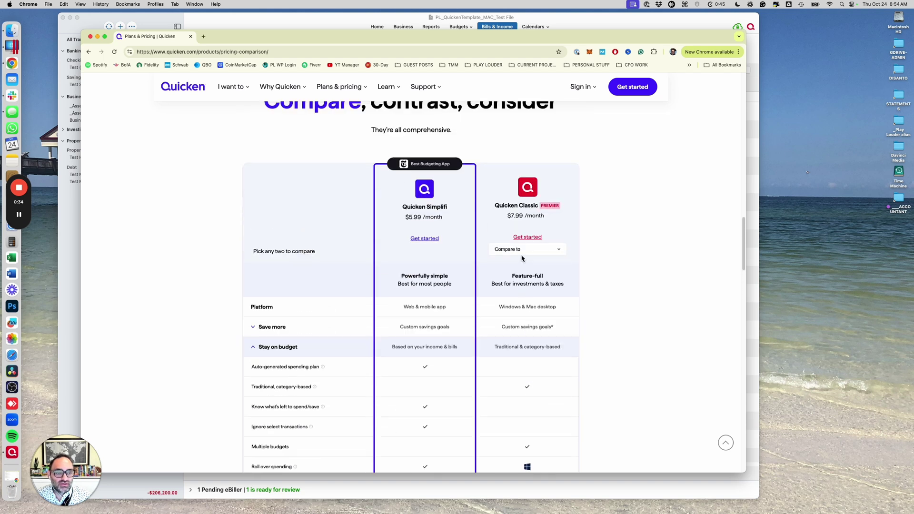
Switch the compared Classic edition from Premier to Deluxe and review the table
click(526, 253)
click(523, 258)
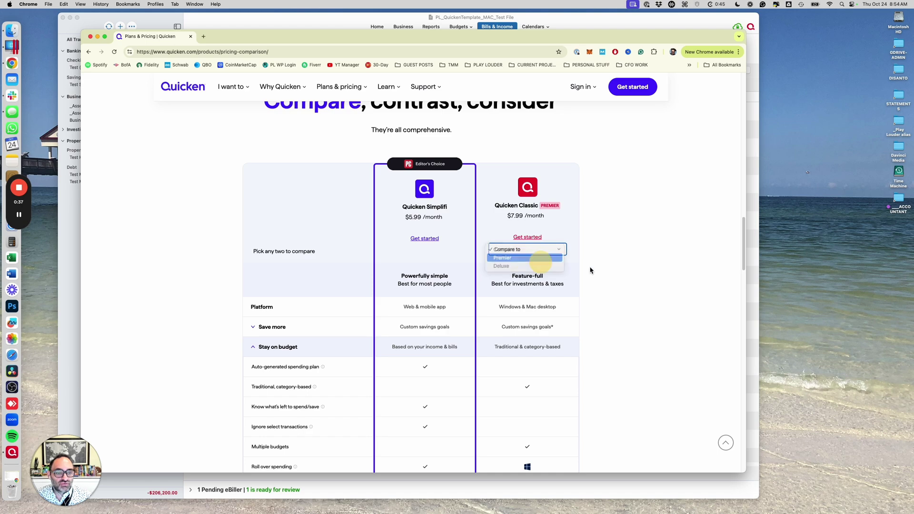
scroll(640, 275, down, 5)
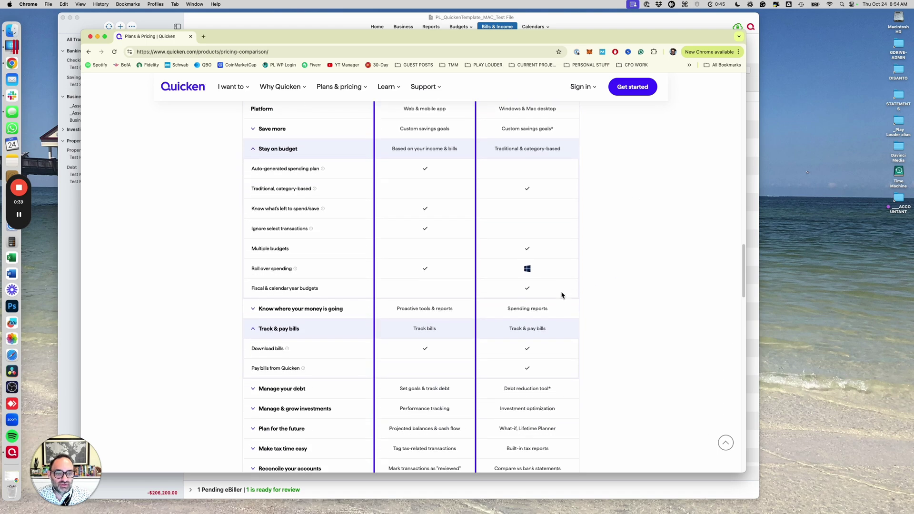
scroll(575, 316, up, 5)
click(547, 290)
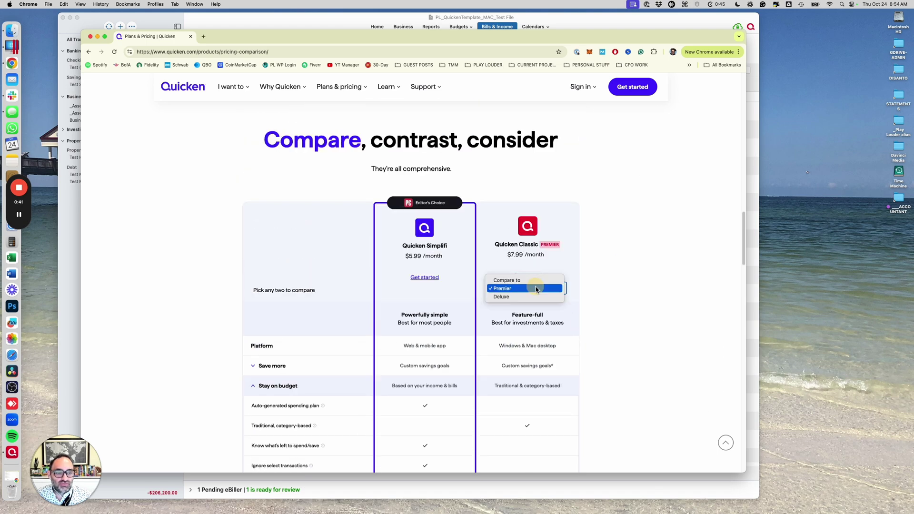
click(531, 298)
Review the table, reopen the Classic editions list, then return to Quicken's Bills & Income
scroll(605, 306, down, 5)
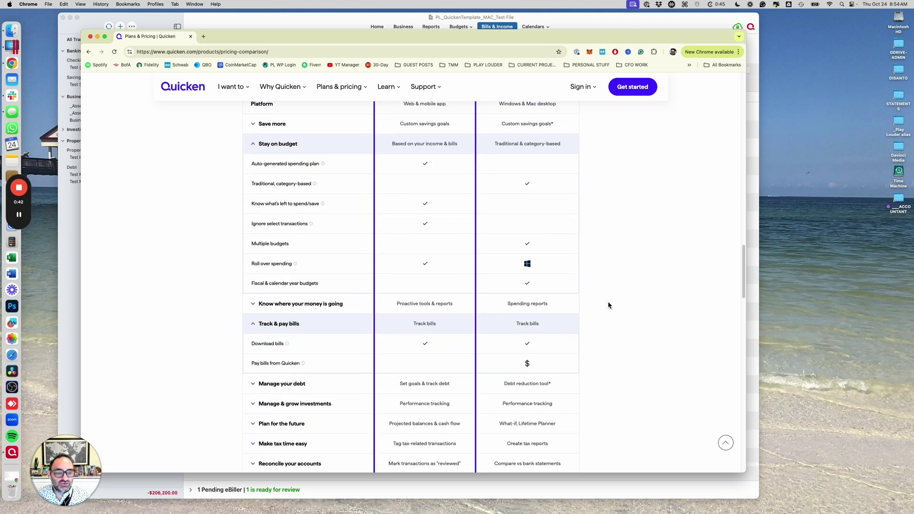
scroll(526, 366, down, 7)
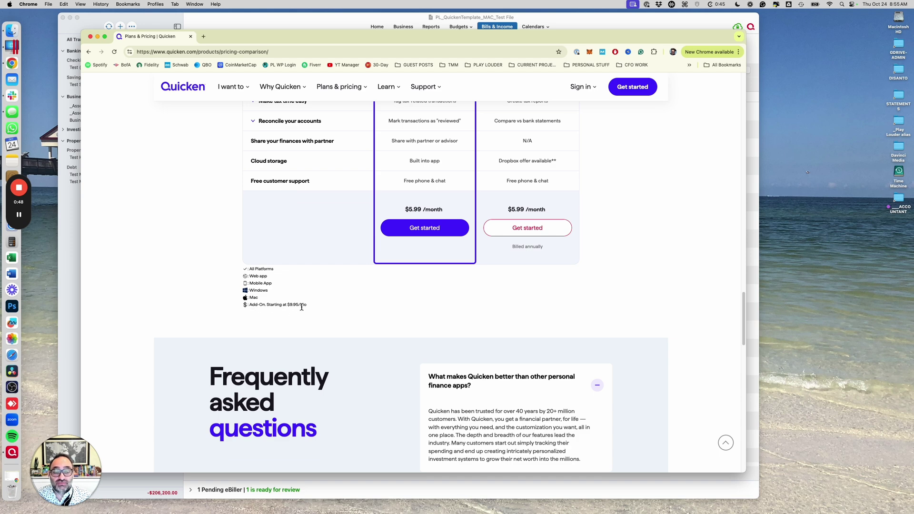
scroll(443, 318, up, 2)
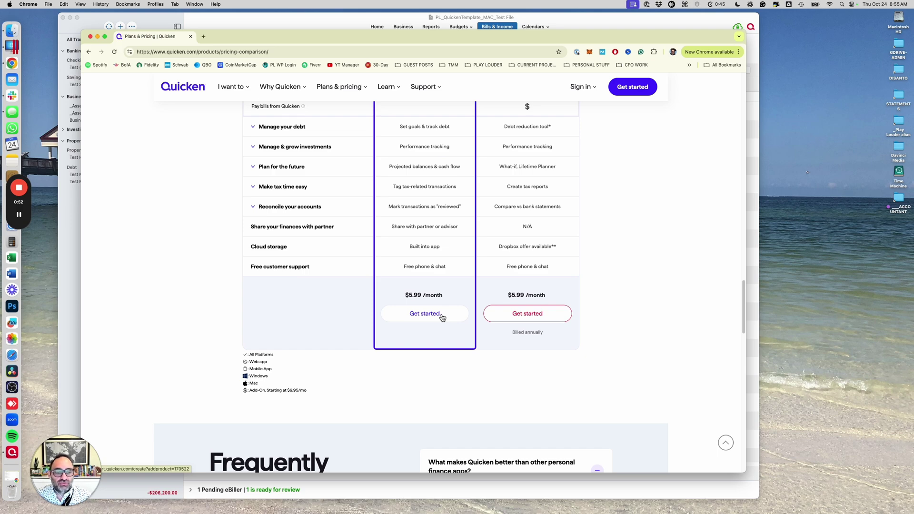
scroll(554, 295, up, 8)
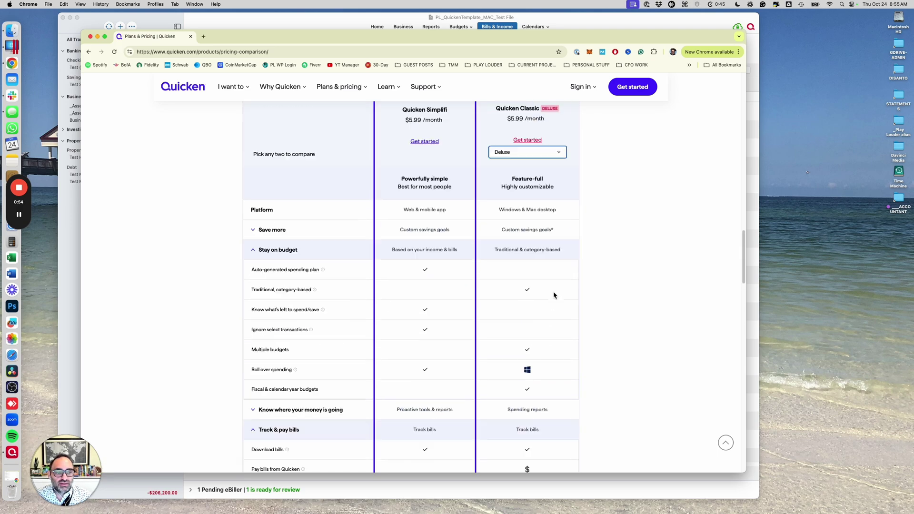
scroll(553, 295, up, 2)
click(541, 219)
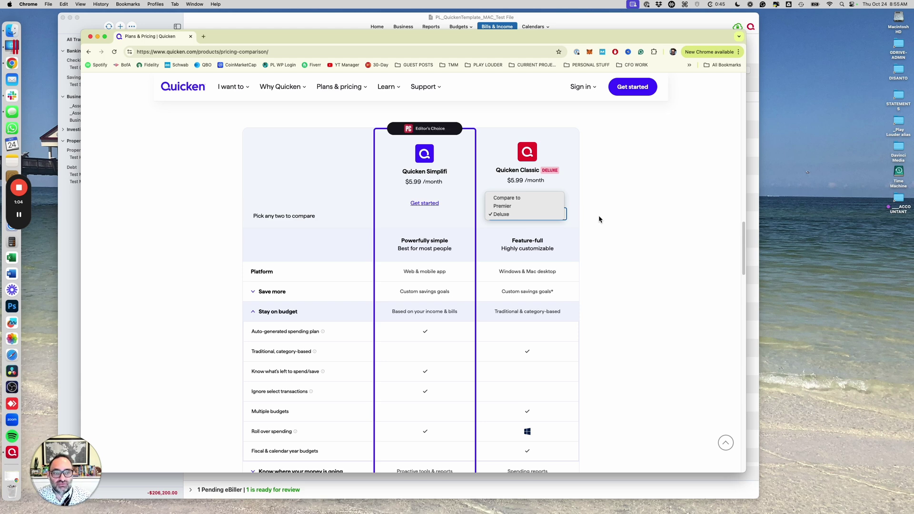
click(317, 25)
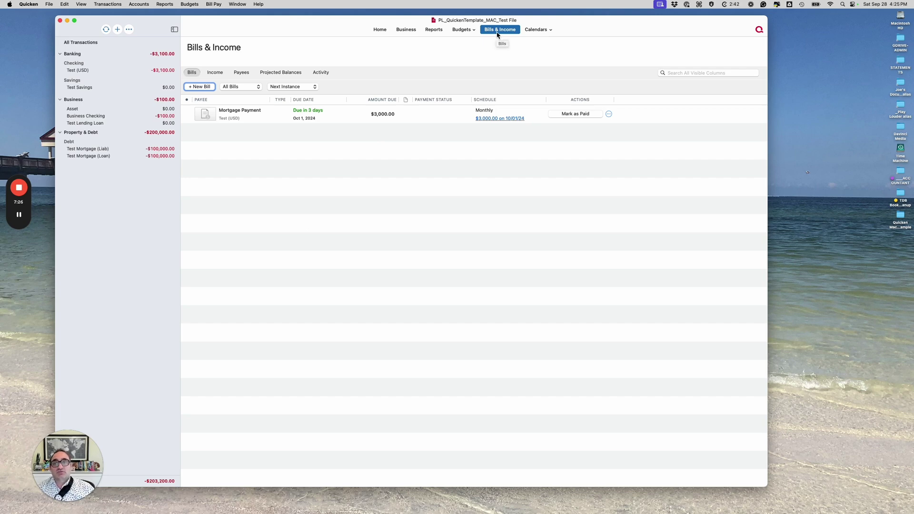
click(214, 4)
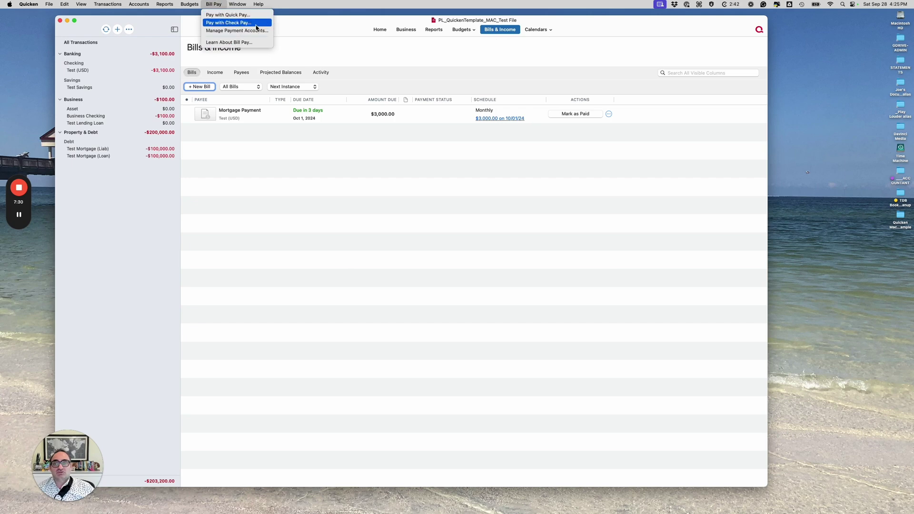
click(375, 173)
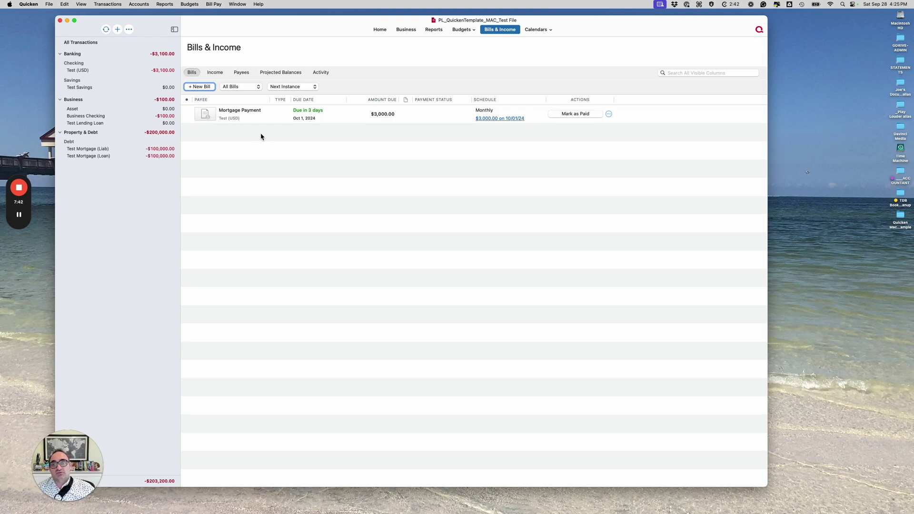
click(244, 122)
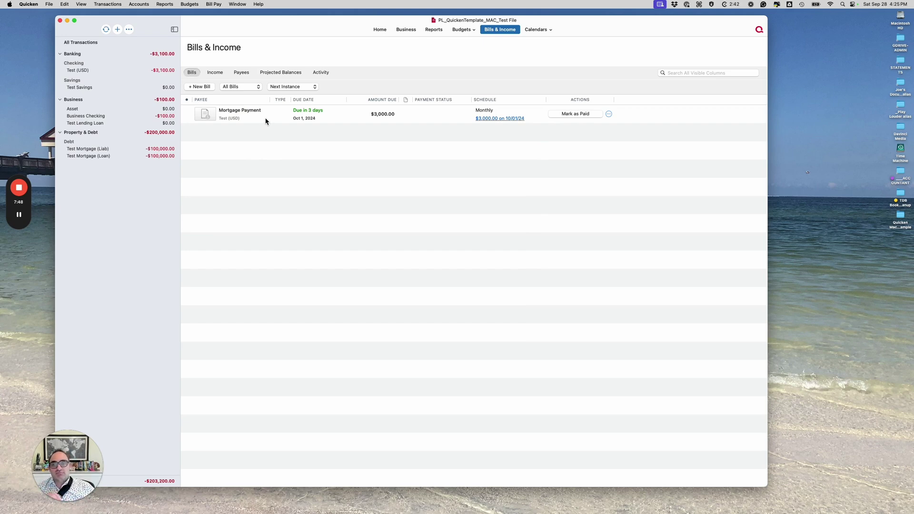
click(247, 115)
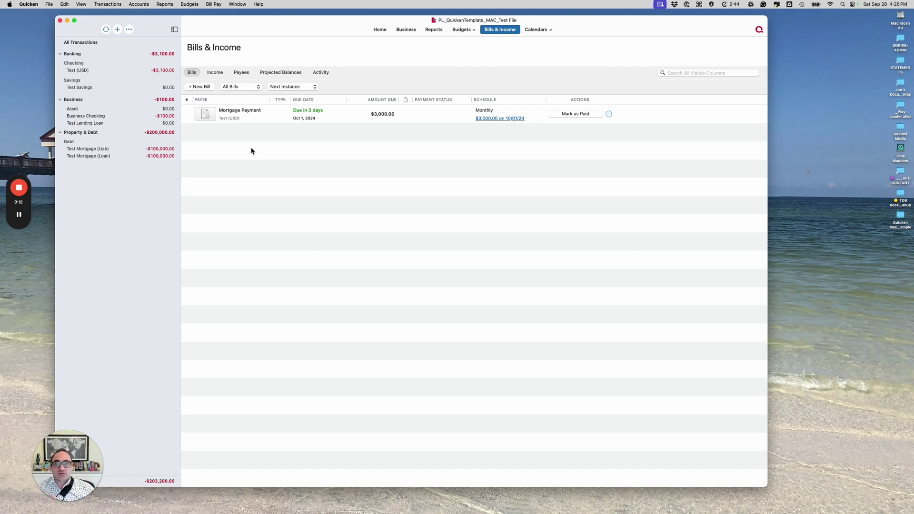
click(249, 121)
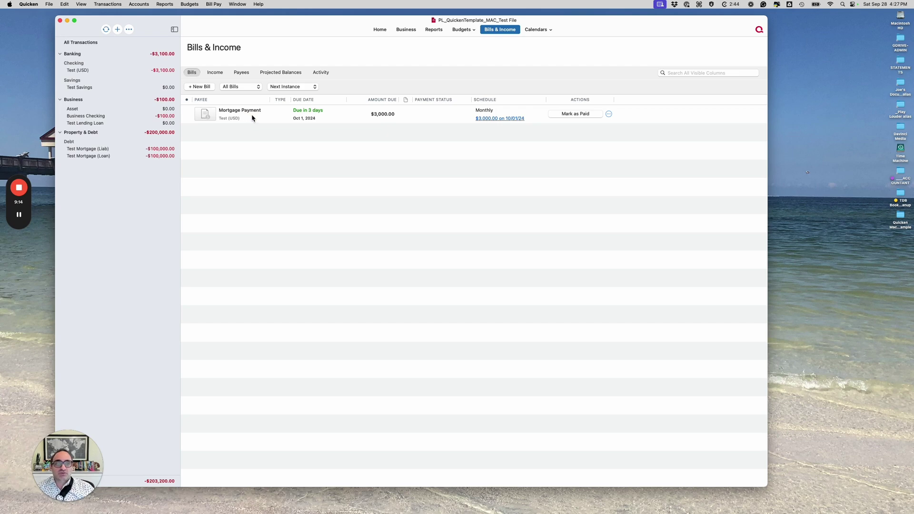
click(203, 90)
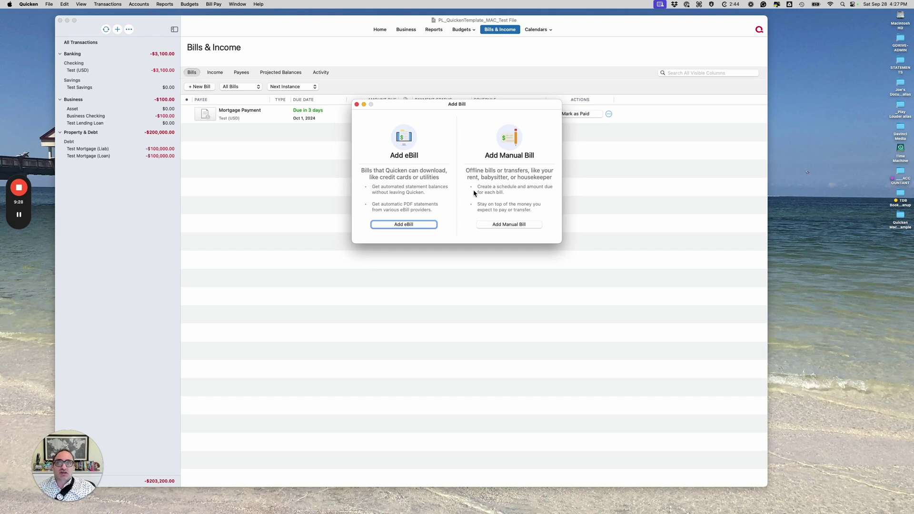
Dismiss the window list, bring back the Add Bill choices, and pick Add Manual Bill
click(214, 4)
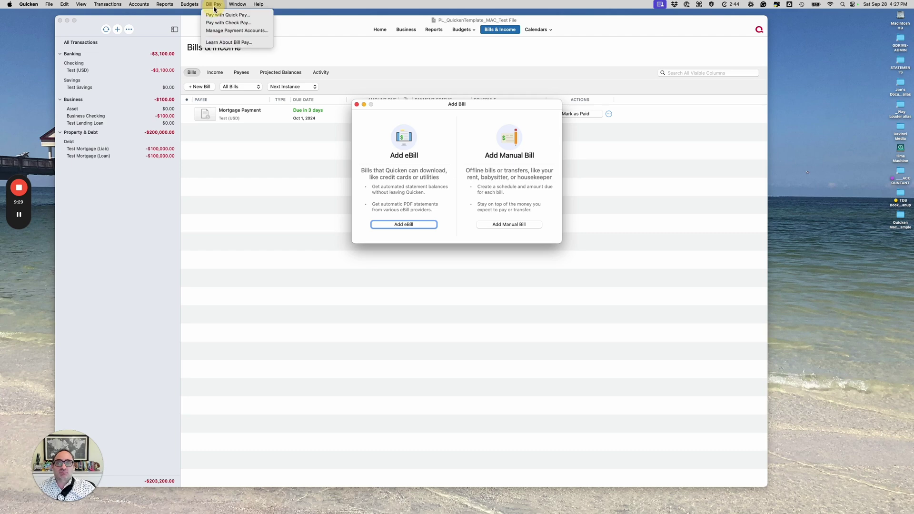
click(347, 31)
click(248, 101)
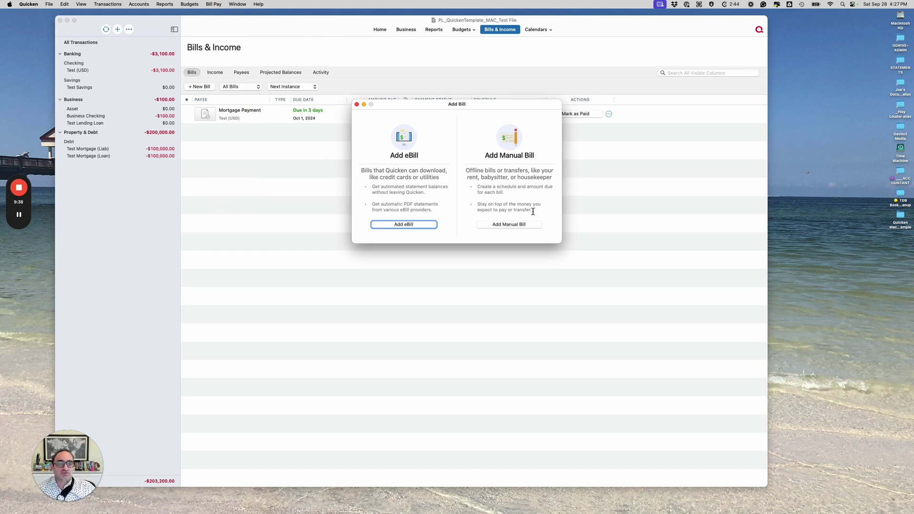
click(511, 227)
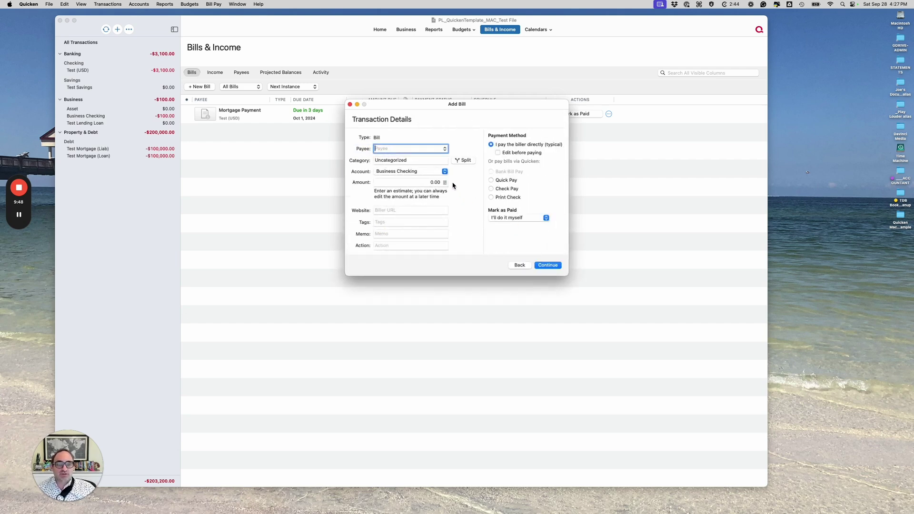
Enter payee 'test', change the category, pay from Test (USD), and set amount 10.00
text(test)
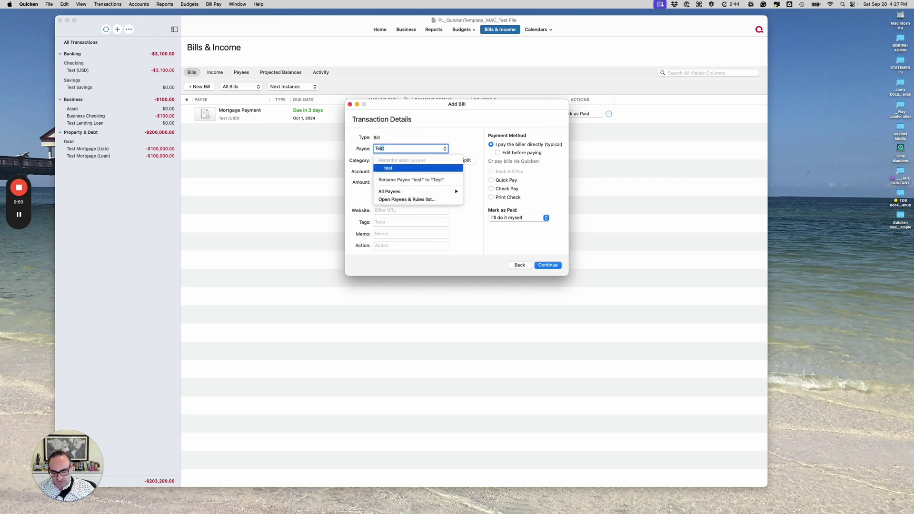
key(Tab)
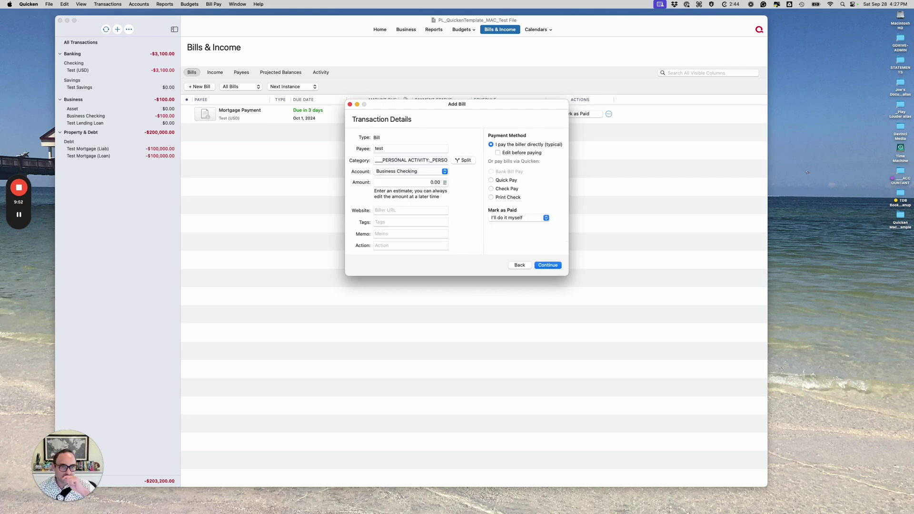
click(414, 160)
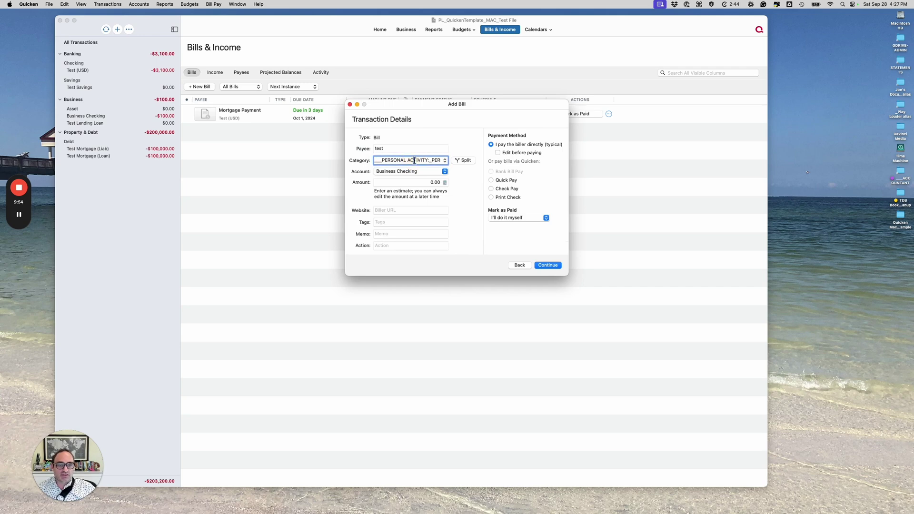
text(u)
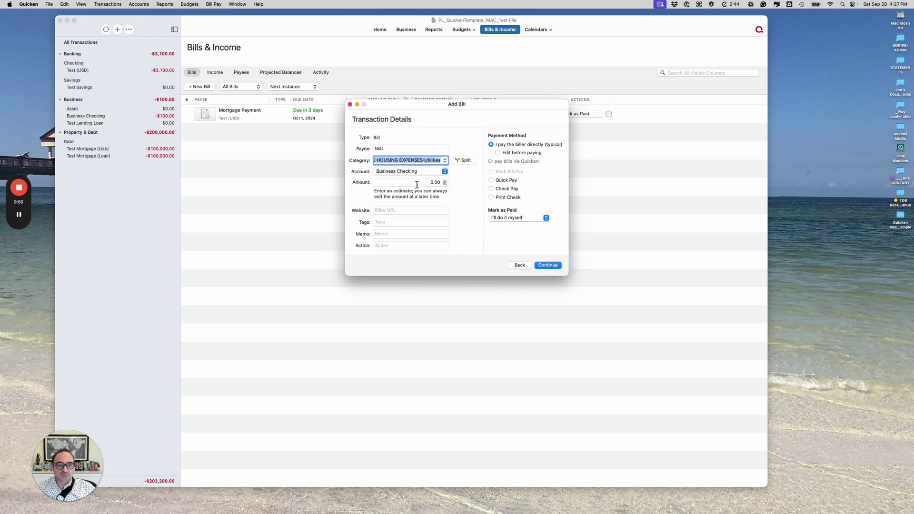
click(410, 171)
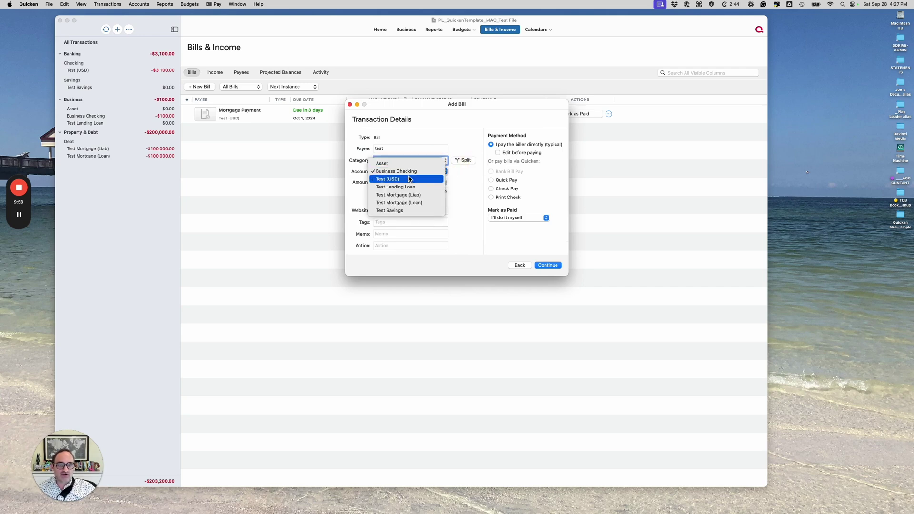
click(409, 178)
click(451, 185)
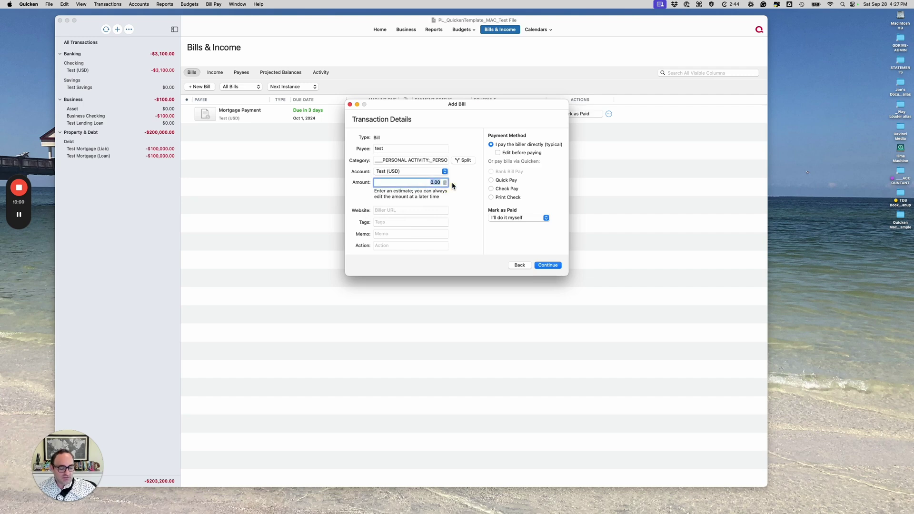
text(10)
key(Tab)
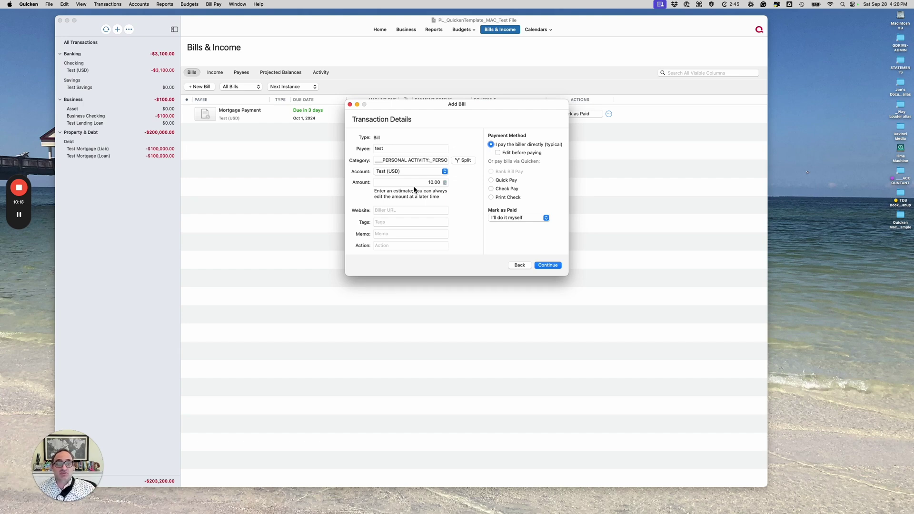
Clear the test bill's Amount field and re-enter it as 10.00
click(434, 180)
drag(435, 184, 447, 187)
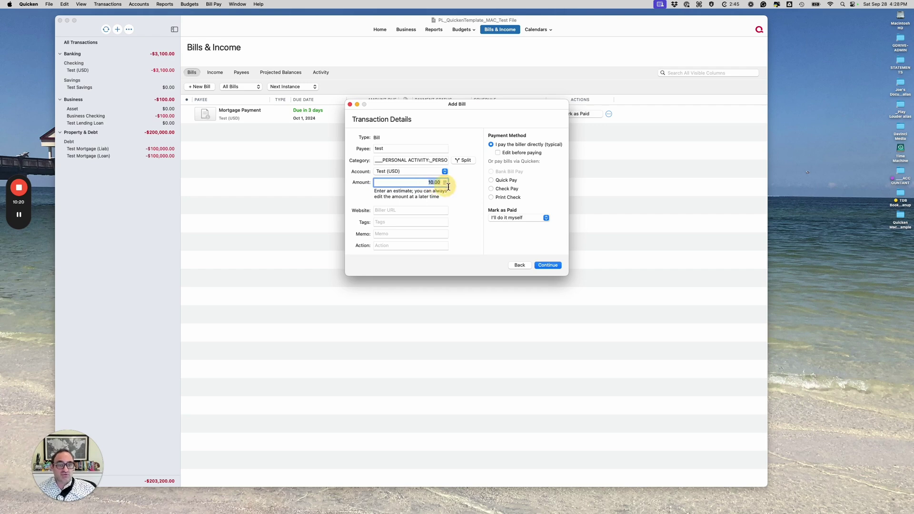
text(0)
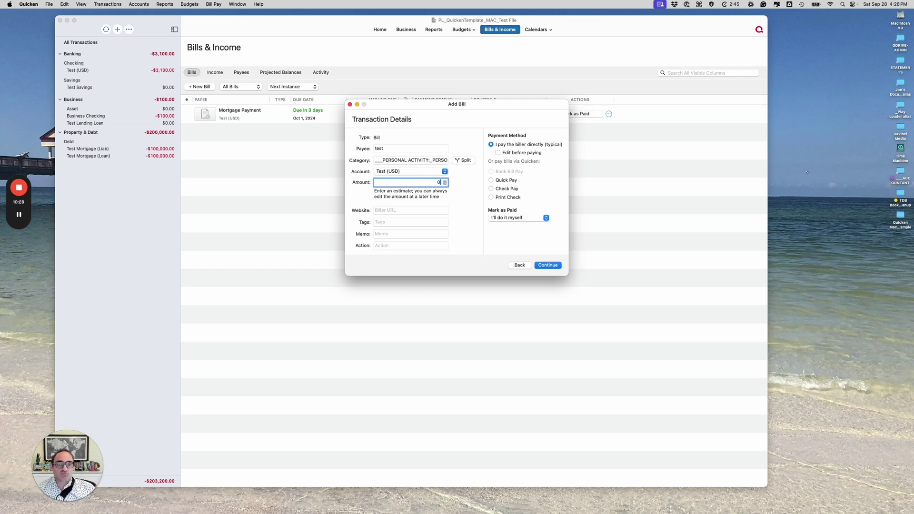
key(BackSpace)
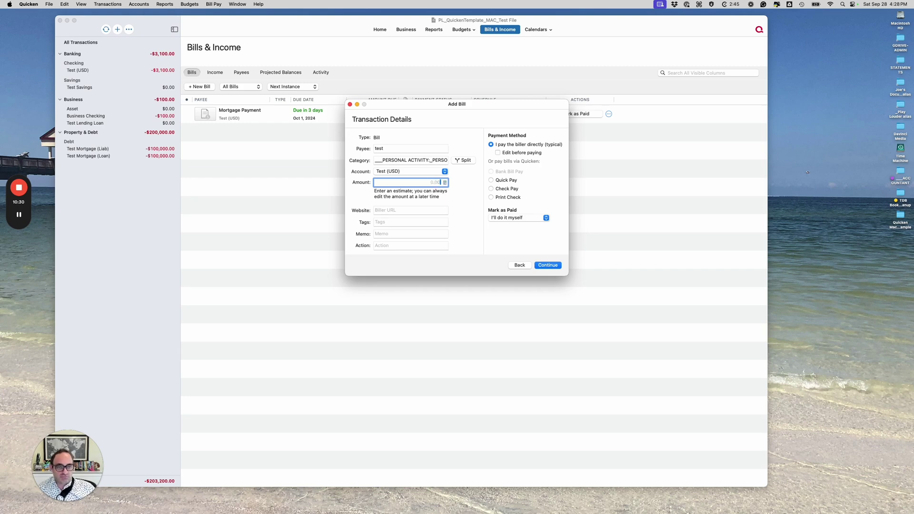
text(10)
key(Tab)
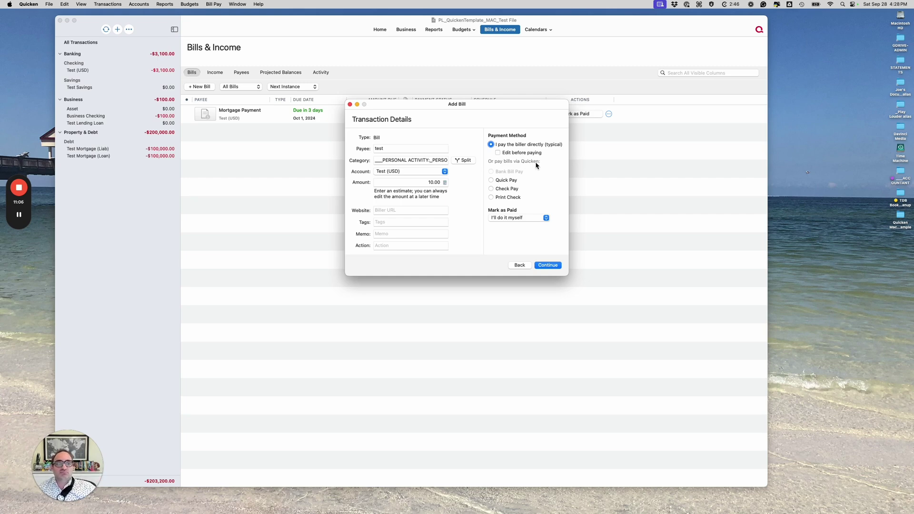
Choose 'I pay the biller directly (typical)' and enable 'Edit before paying'
click(492, 182)
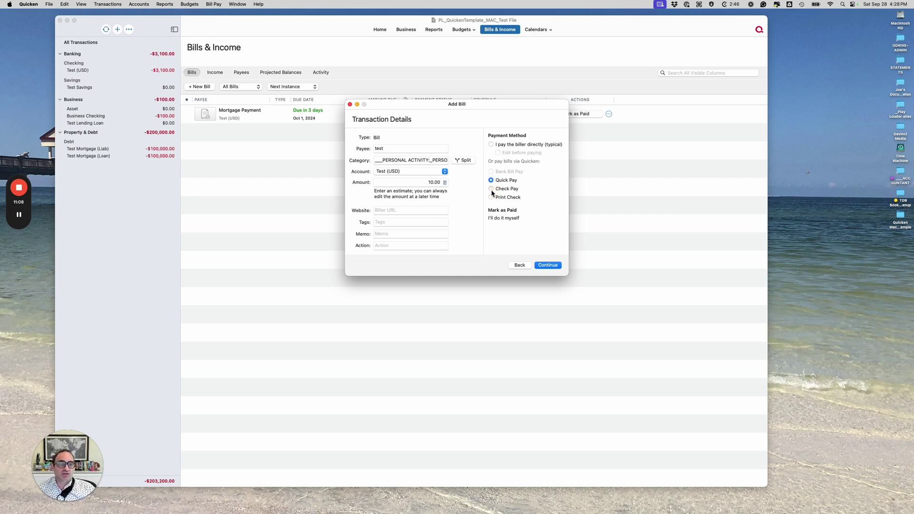
click(490, 197)
click(491, 145)
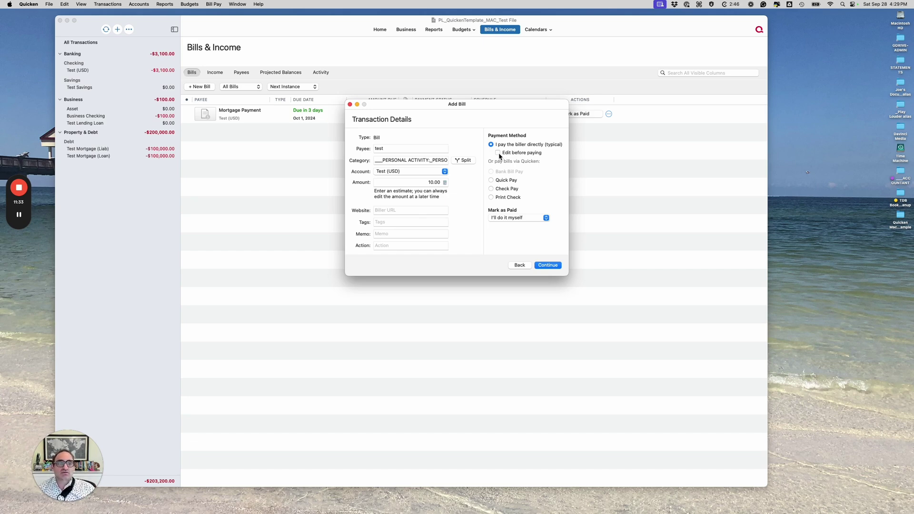
click(498, 152)
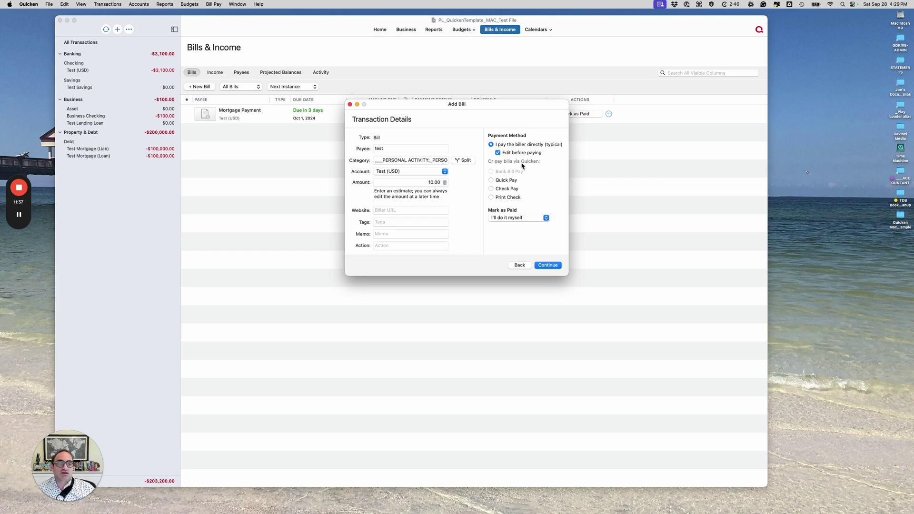
Schedule the test bill Monthly on the 28th, save it, and skip the check-payment offer
click(551, 268)
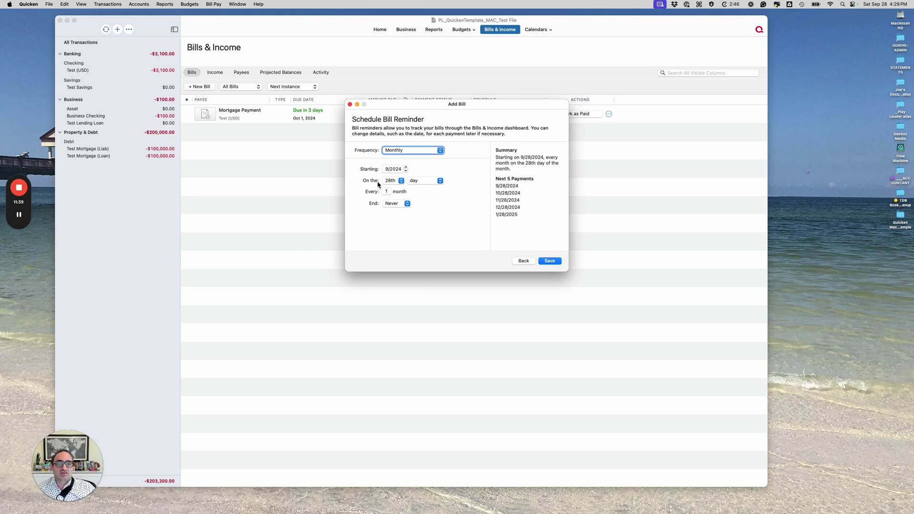
click(418, 153)
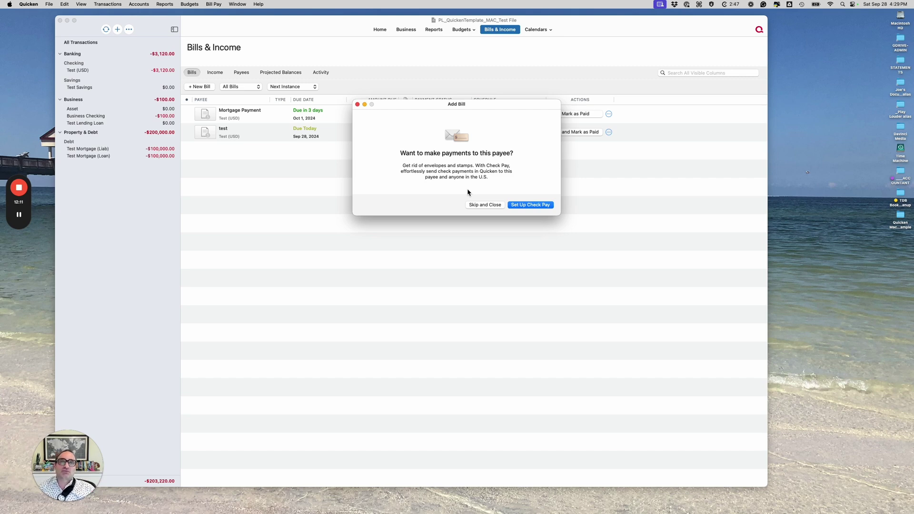
click(490, 204)
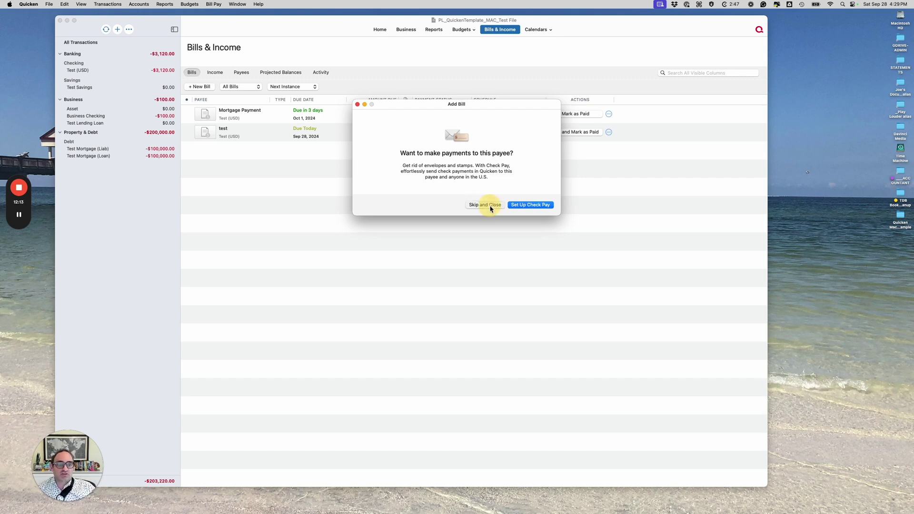
click(609, 114)
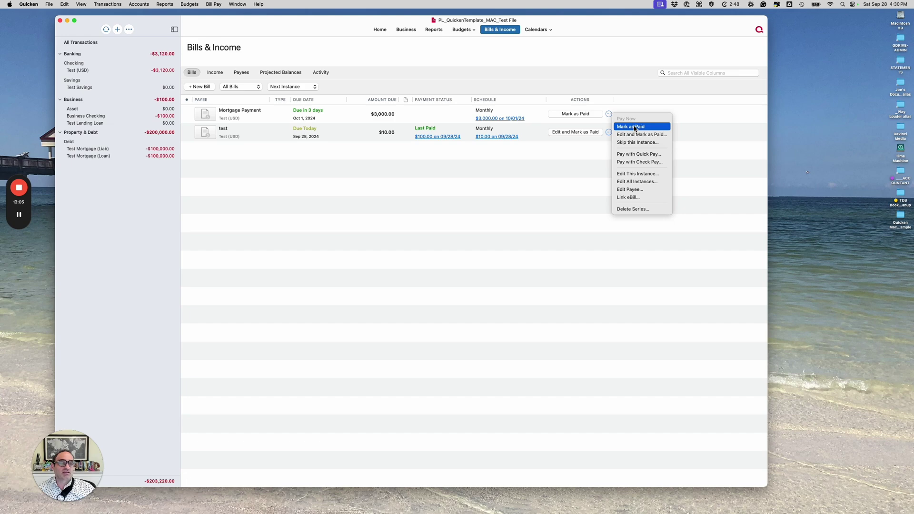
Mark the Mortgage Payment as paid, then open the Test (USD) account register
click(576, 117)
click(586, 118)
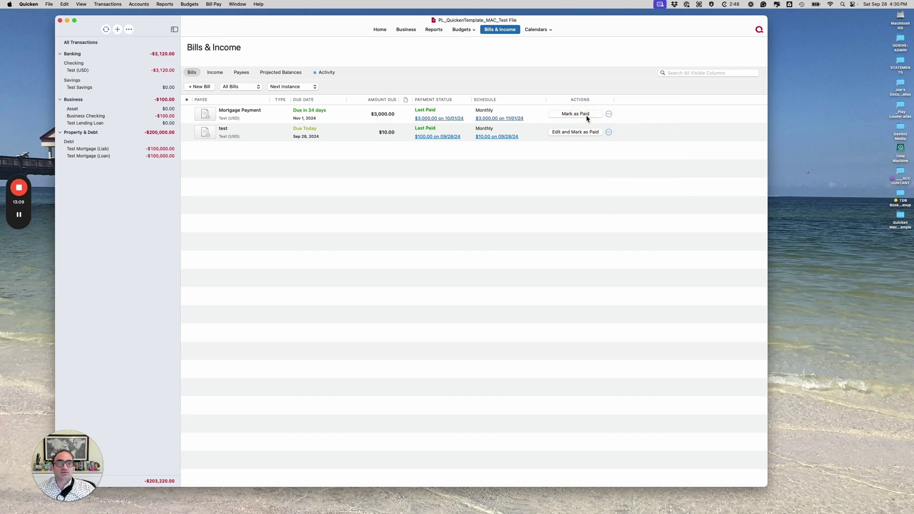
click(111, 71)
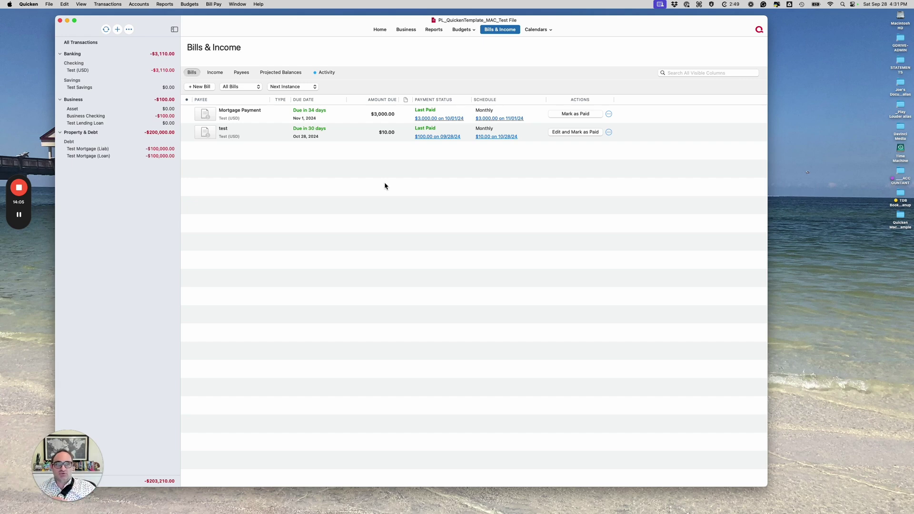
click(214, 5)
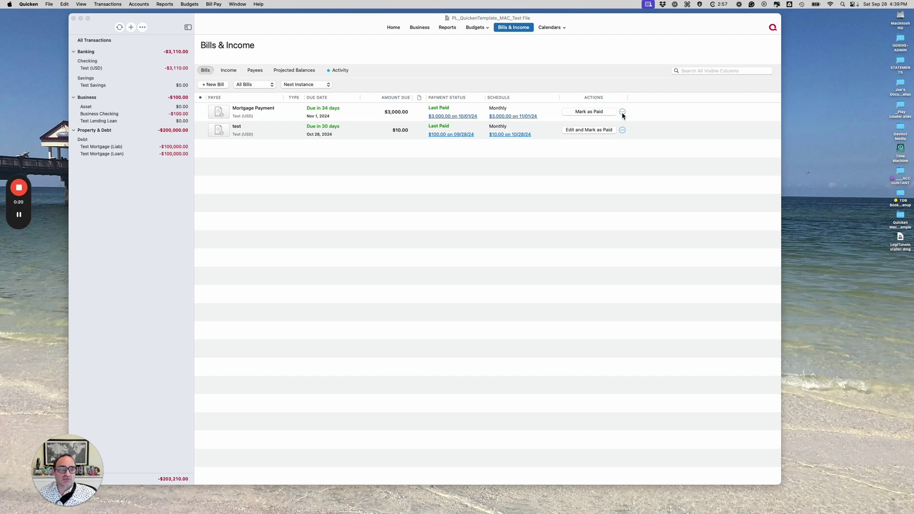
Edit all Mortgage Payment instances to be marked paid 10 days before the scheduled date
click(622, 112)
click(622, 112)
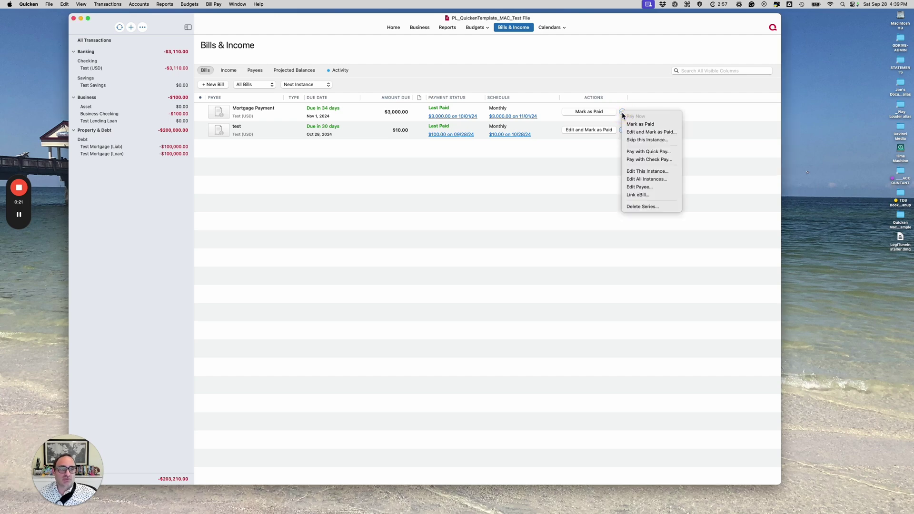
click(654, 179)
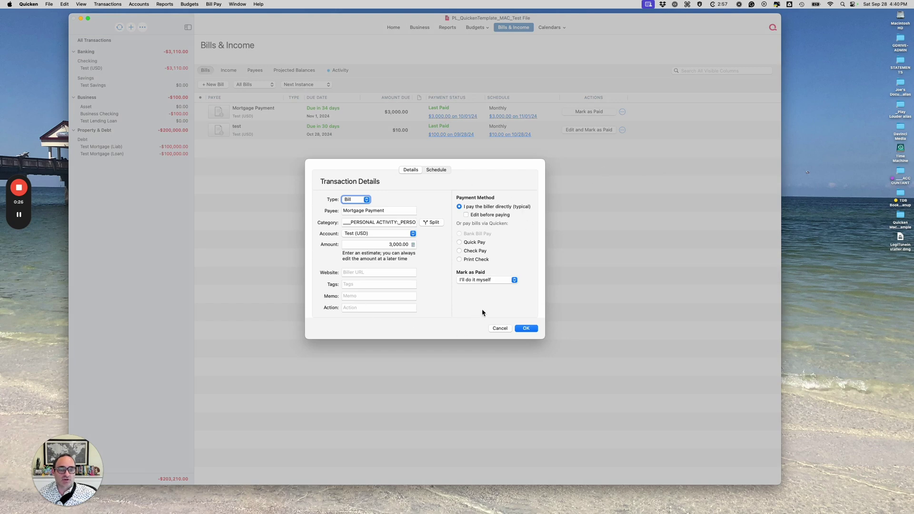
click(506, 282)
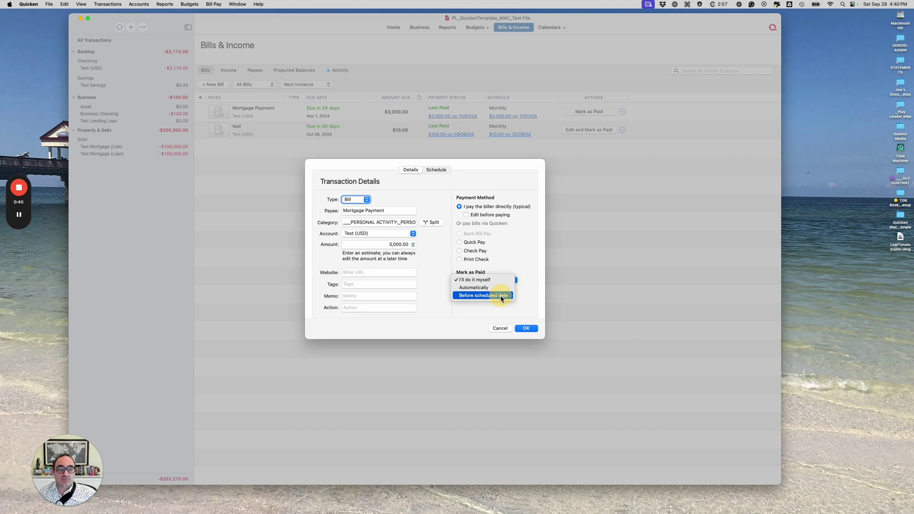
click(500, 297)
double_click(462, 288)
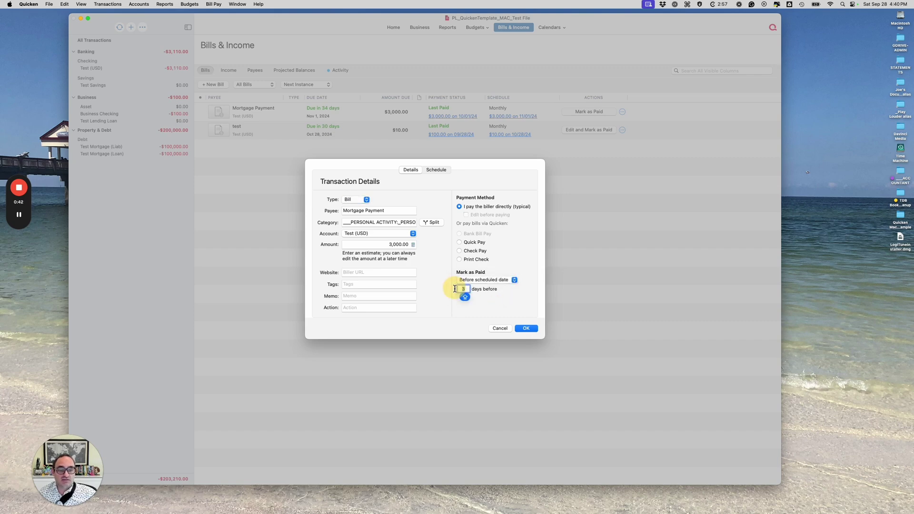
text(10)
key(Tab)
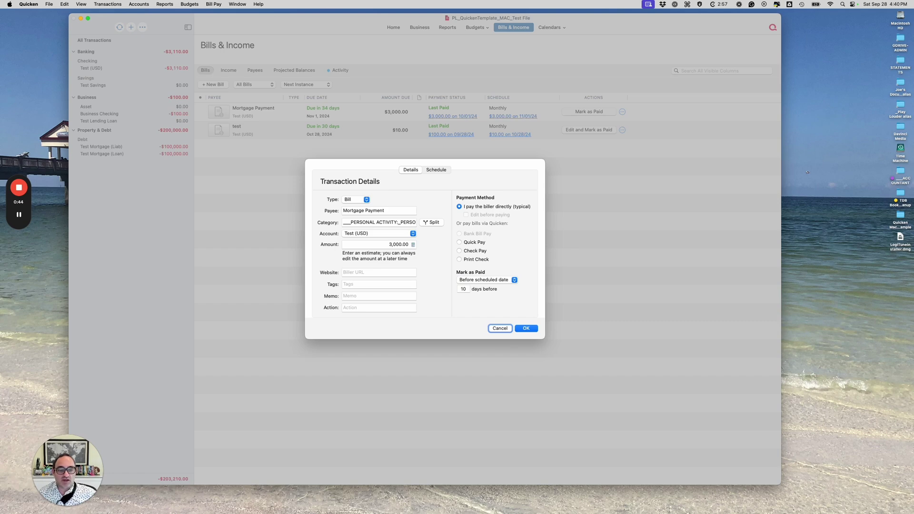
click(526, 329)
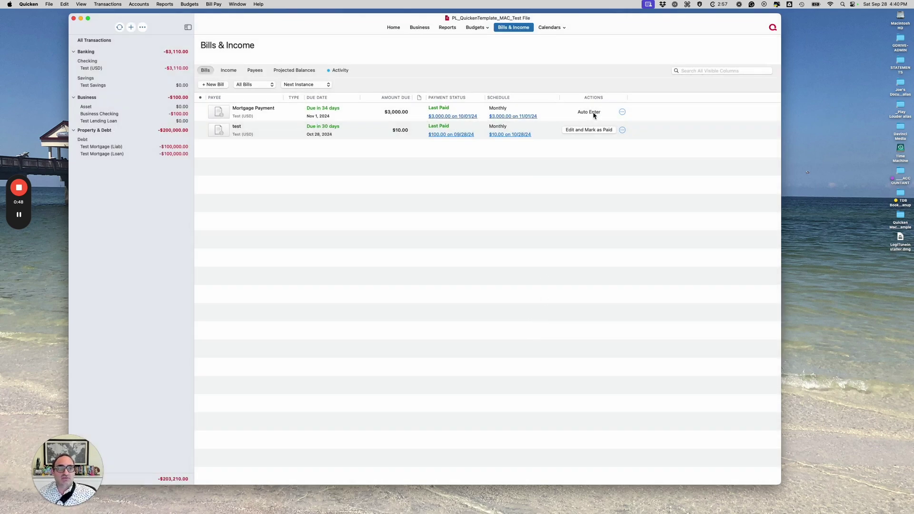